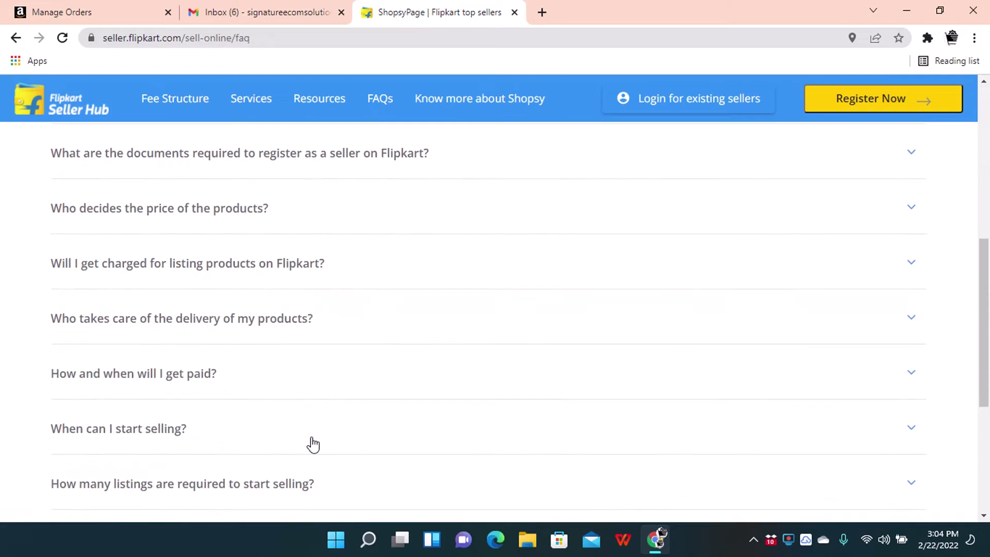
# Step: View the Pricing and Payments FAQs, then return to the Shopsy page
pyautogui.scroll(13, 312, 443)
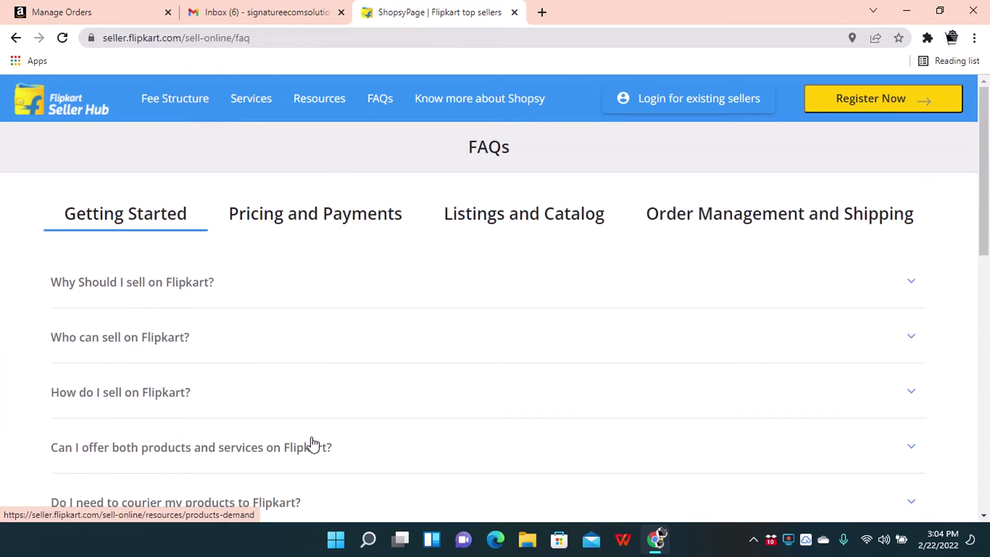
pyautogui.click(341, 219)
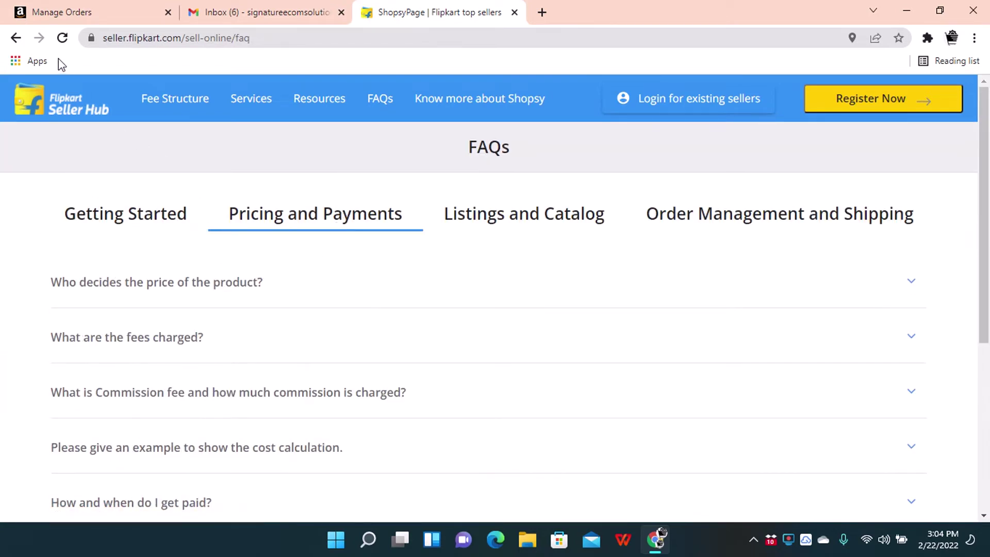
pyautogui.click(16, 38)
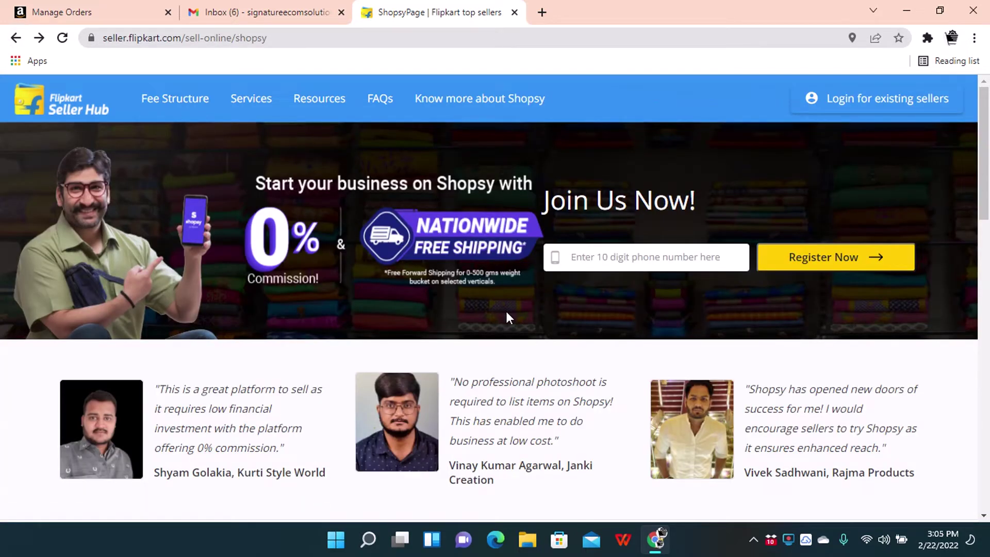
# Step: Read through the Shopsy page's introduction and the benefits it lists for sellers
pyautogui.scroll(-7, 506, 312)
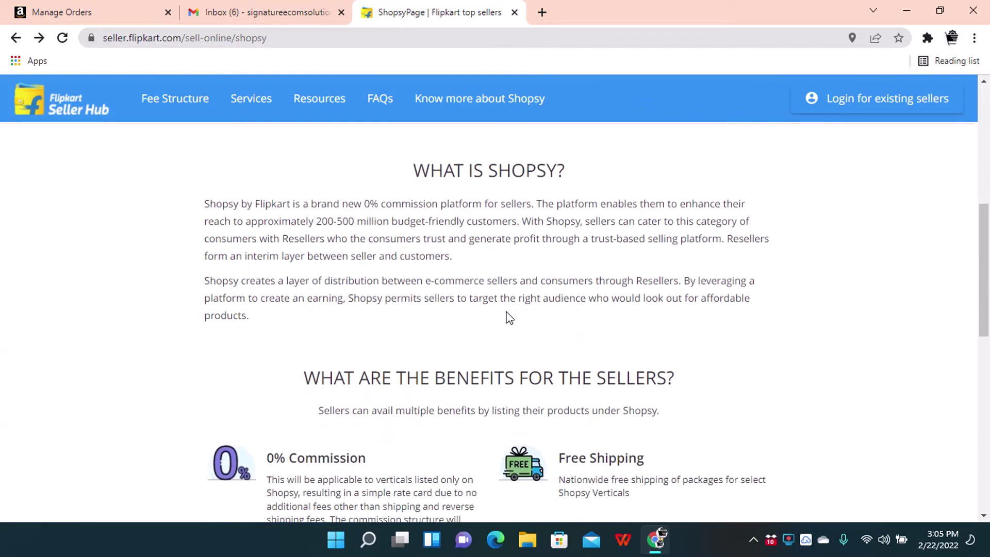
pyautogui.scroll(-5, 508, 316)
pyautogui.scroll(12, 508, 316)
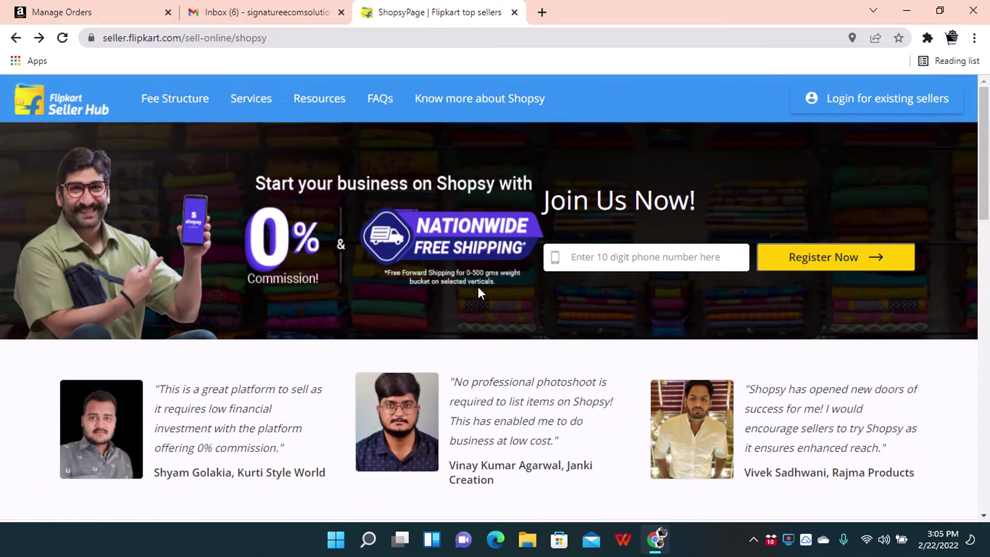
pyautogui.scroll(-7, 477, 288)
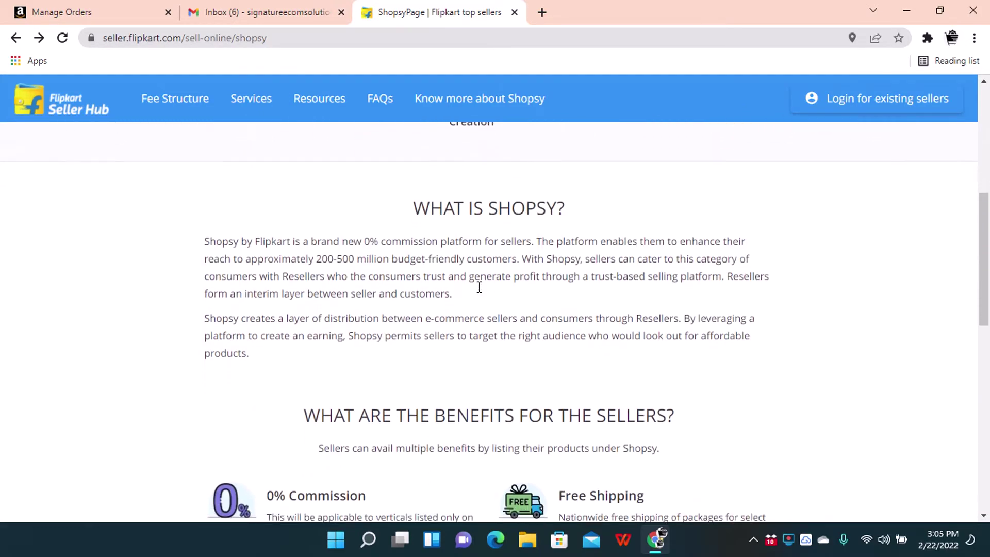
pyautogui.scroll(-5, 479, 288)
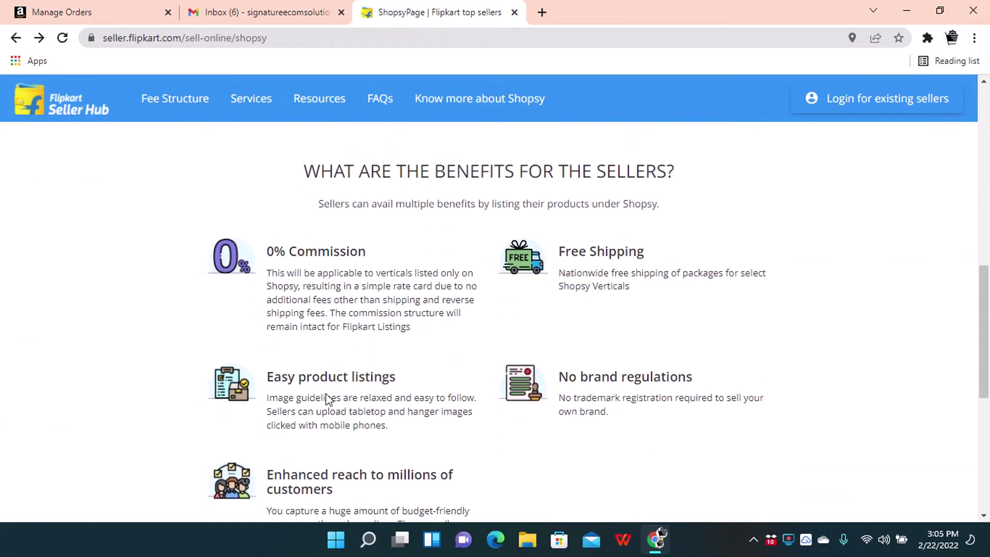
pyautogui.scroll(-2, 407, 440)
pyautogui.scroll(14, 407, 441)
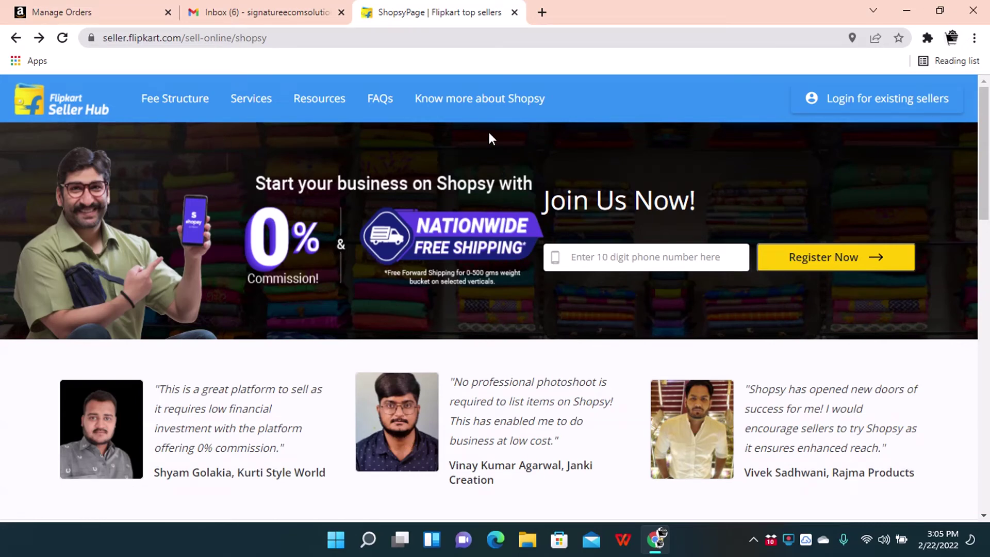
# Step: Log in to the seller dashboard as an existing seller with the prefilled account email
pyautogui.click(870, 105)
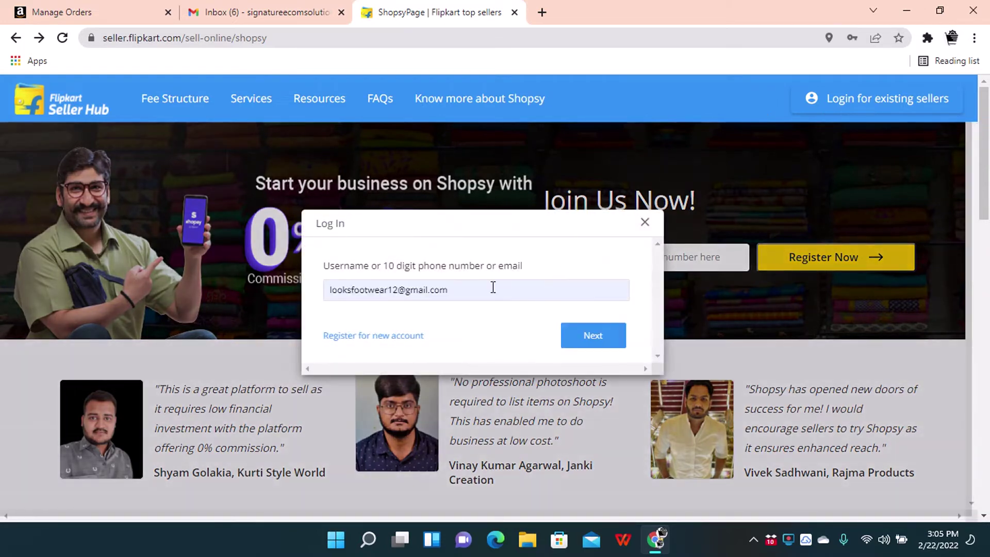
pyautogui.click(584, 349)
pyautogui.click(597, 381)
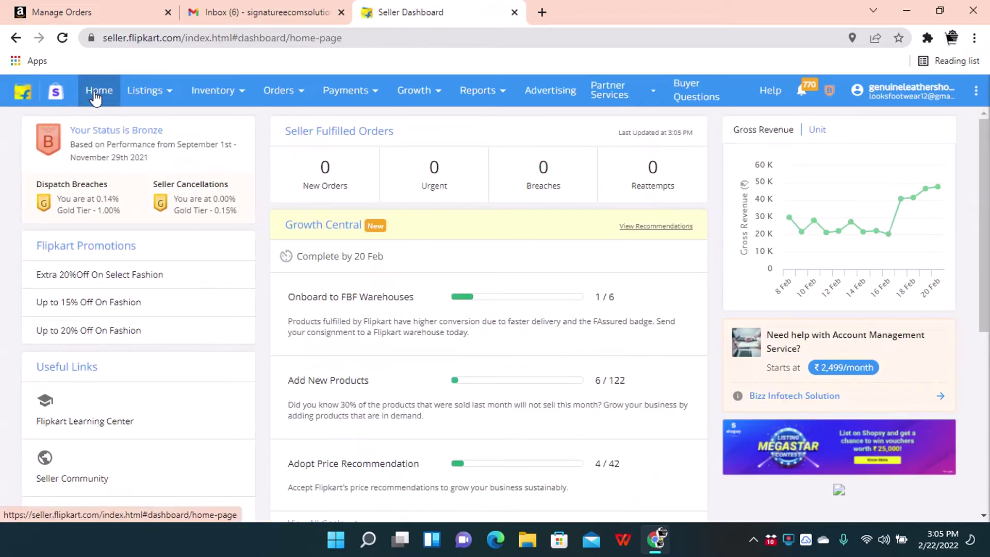
# Step: Open the Add New Listings page and set its marketplace to Shopsy
pyautogui.click(124, 99)
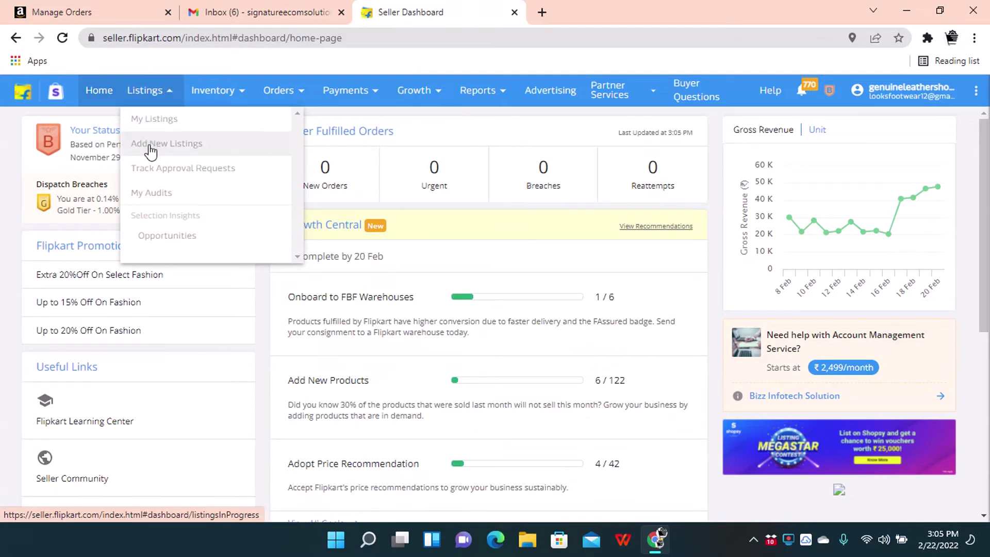
pyautogui.click(149, 148)
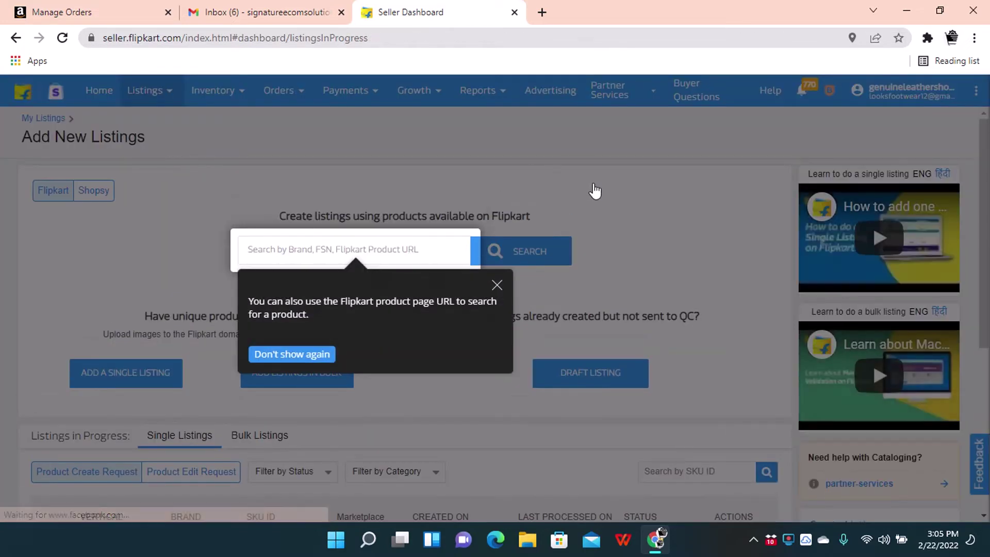
pyautogui.click(497, 286)
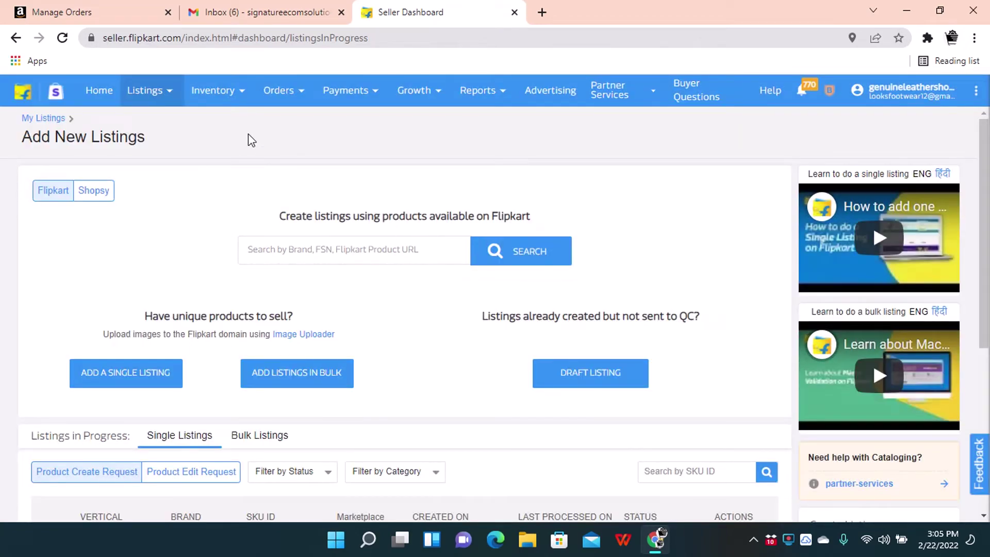
pyautogui.moveTo(149, 98)
pyautogui.click(103, 197)
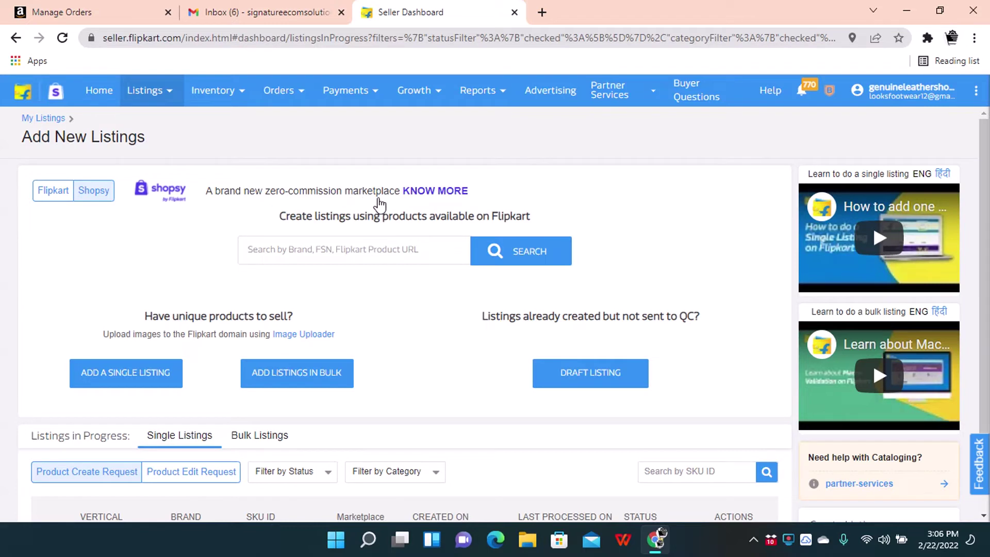
# Step: Read the Shopsy introduction, covering the Listing Megastar offer and the instructions for listing products on Shopsy
pyautogui.click(421, 193)
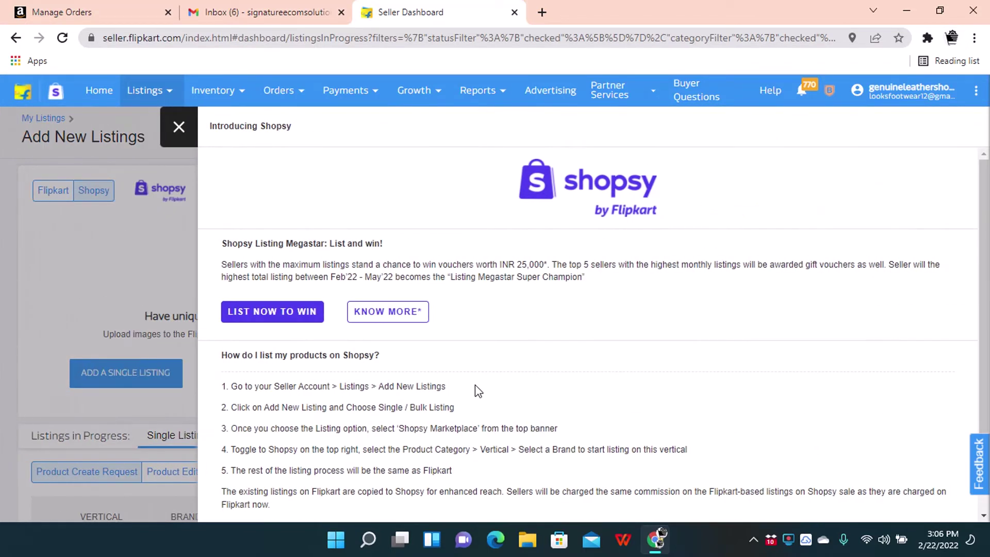
pyautogui.scroll(-1, 474, 385)
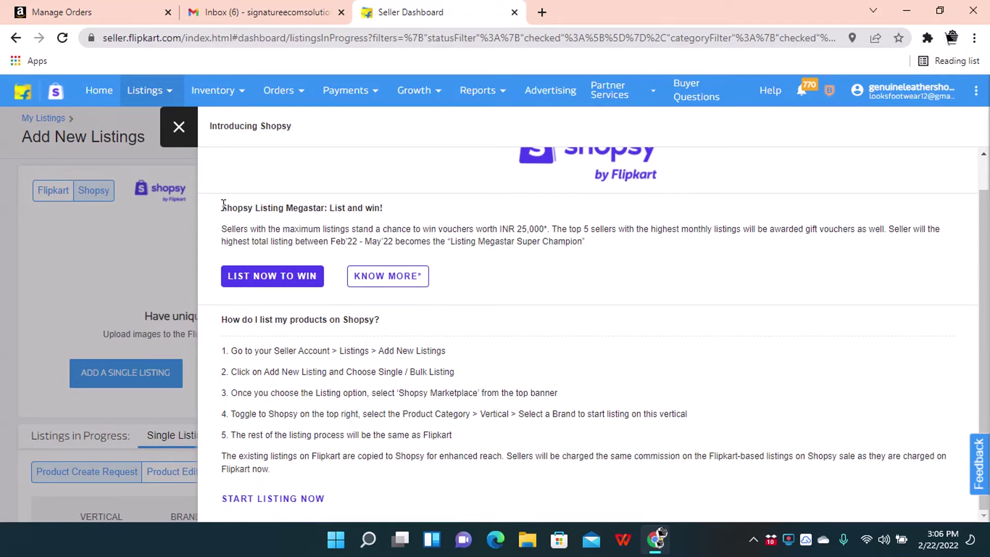
pyautogui.moveTo(223, 204); pyautogui.dragTo(600, 242)
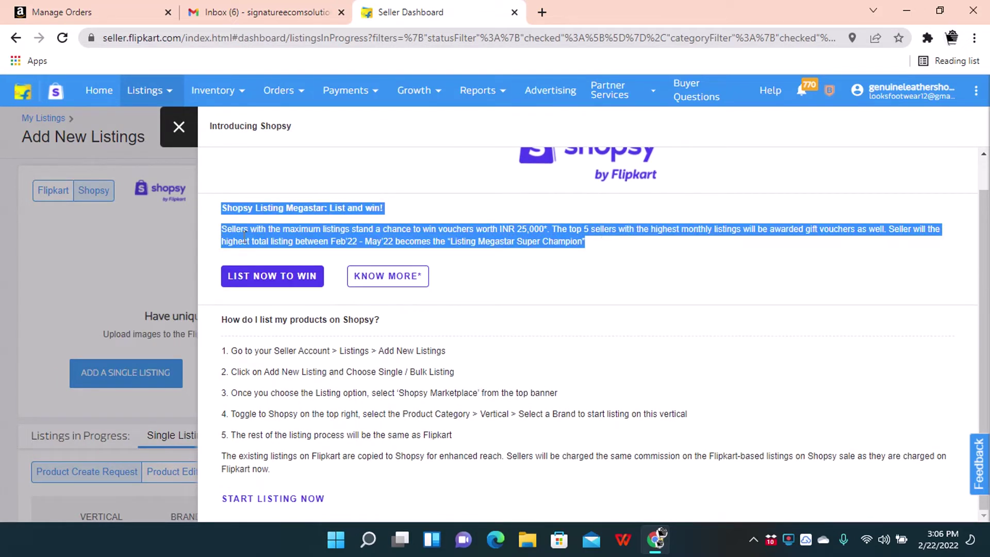
pyautogui.moveTo(498, 289); pyautogui.dragTo(381, 223)
pyautogui.click(382, 224)
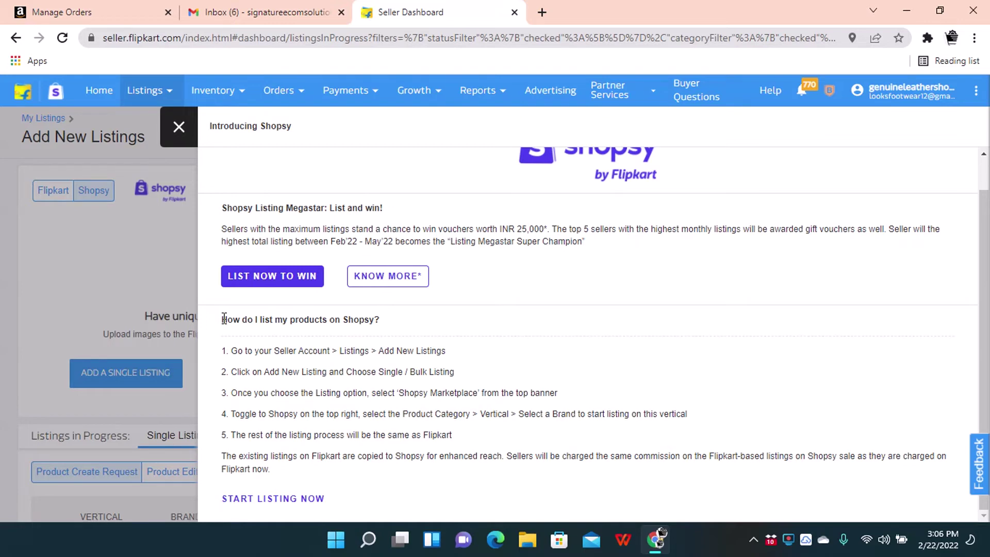
pyautogui.moveTo(223, 318); pyautogui.dragTo(397, 321)
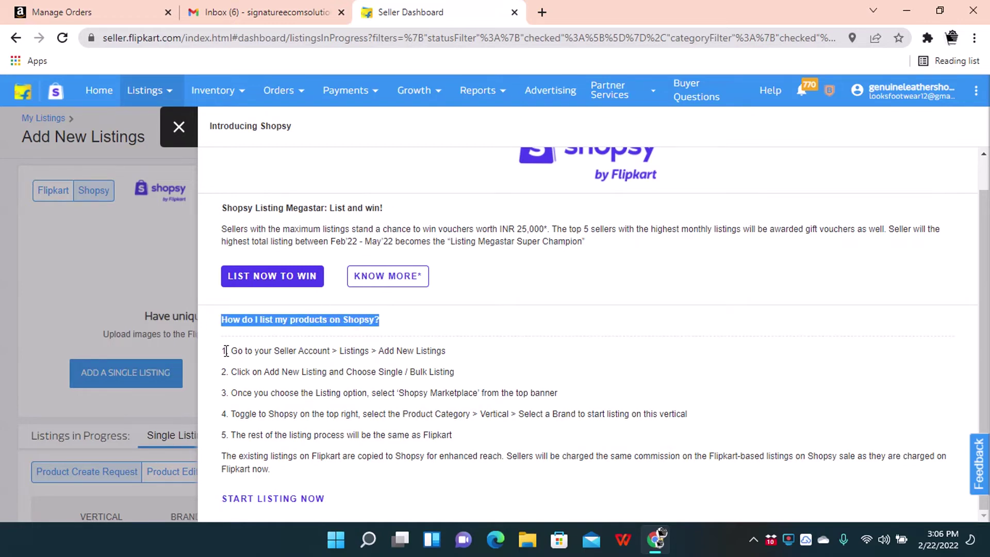
pyautogui.moveTo(226, 351); pyautogui.dragTo(303, 472)
pyautogui.click(365, 487)
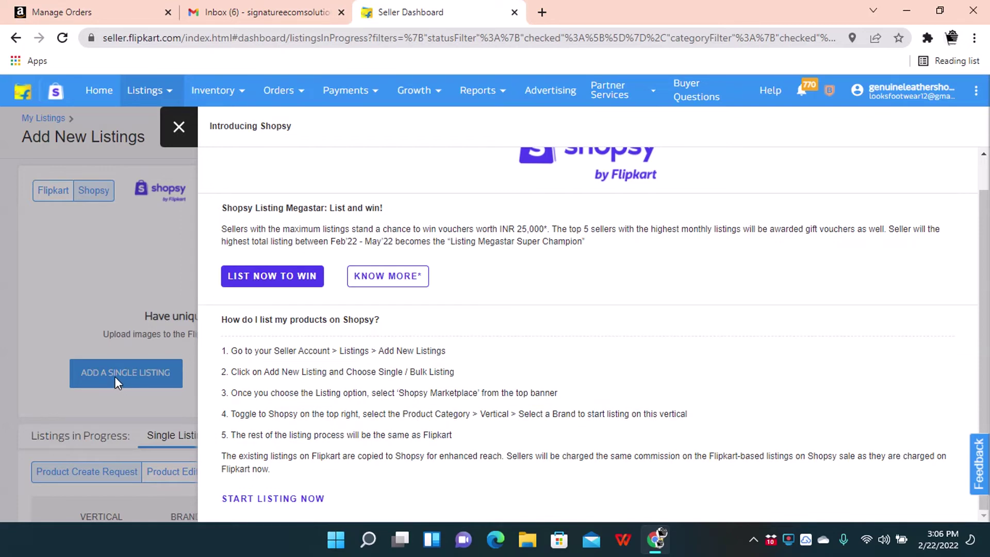
# Step: Start a single Shopsy listing and enter "sandal" in the category search, dismissing the vertical search tip
pyautogui.click(294, 501)
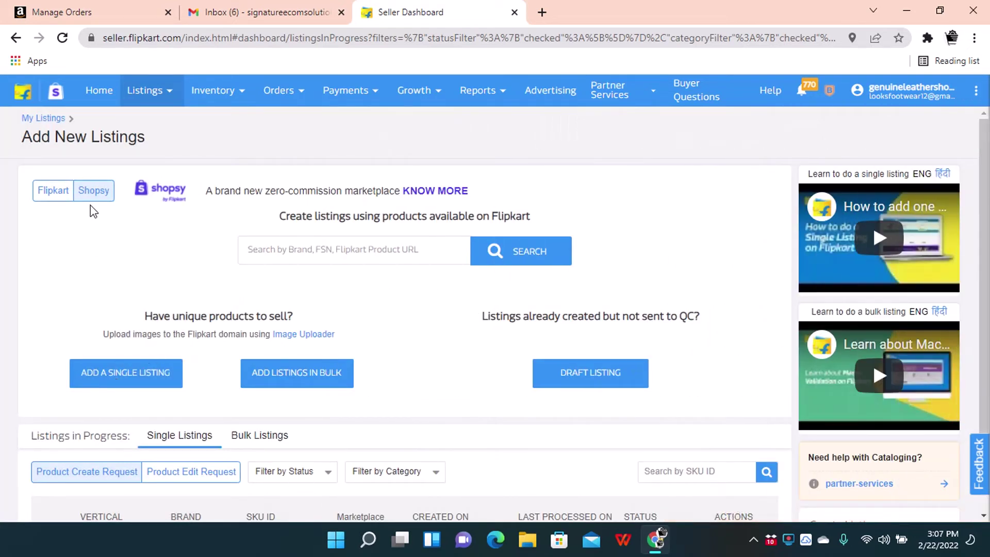
pyautogui.click(117, 381)
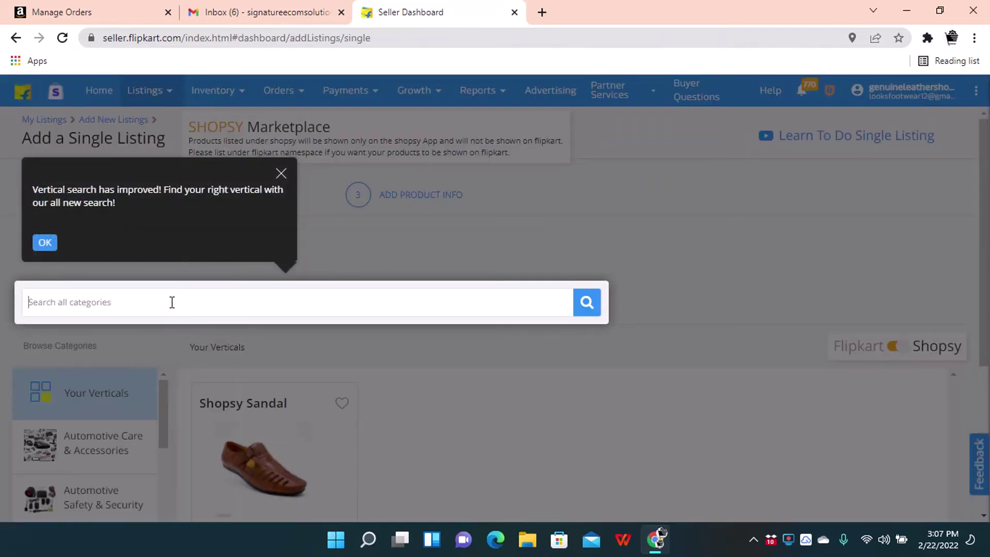
pyautogui.click(171, 302)
pyautogui.write('sandal')
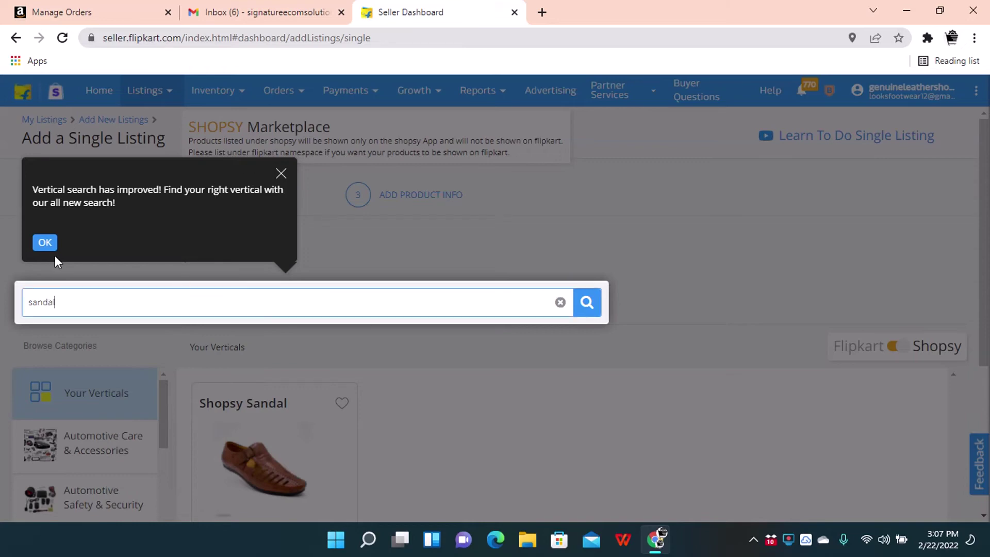
pyautogui.click(44, 243)
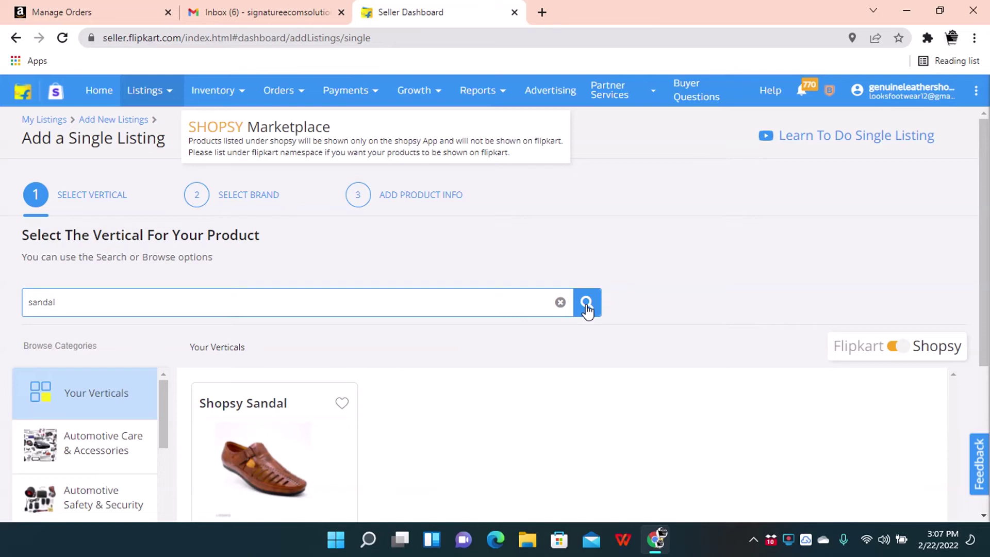
# Step: Clear the category search, search again for "sandal" and choose the vertical Shopsy / Footwear / Shopsy Sandal
pyautogui.click(560, 302)
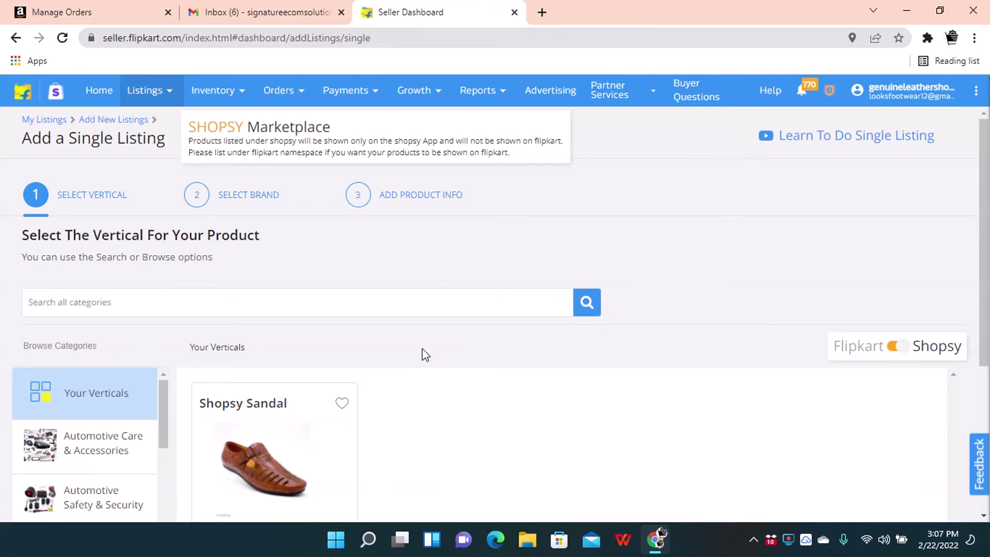
pyautogui.scroll(-4, 422, 354)
pyautogui.scroll(2, 262, 336)
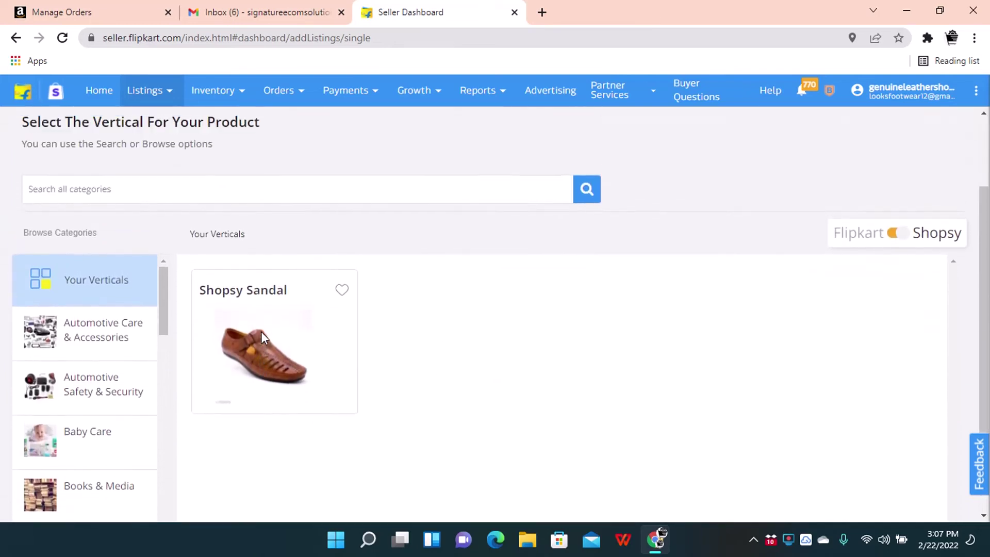
pyautogui.scroll(1, 260, 334)
pyautogui.click(155, 259)
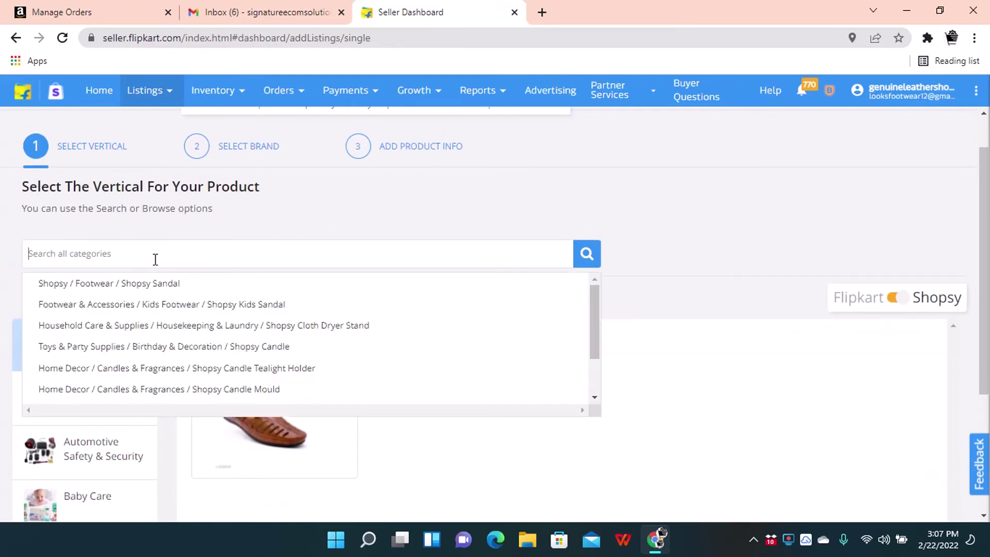
pyautogui.write('sandal')
pyautogui.scroll(-2, 205, 341)
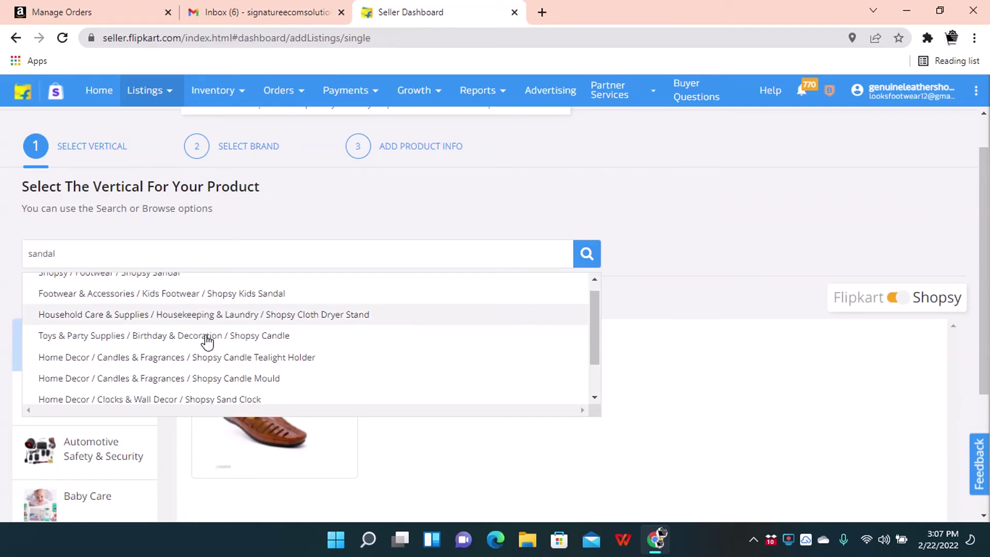
pyautogui.scroll(2, 205, 341)
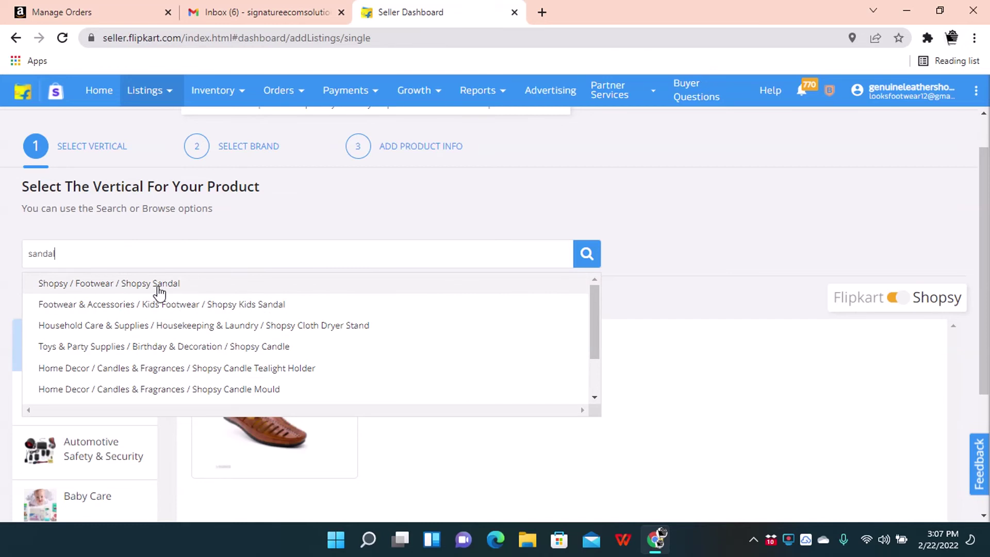
pyautogui.scroll(-1, 206, 346)
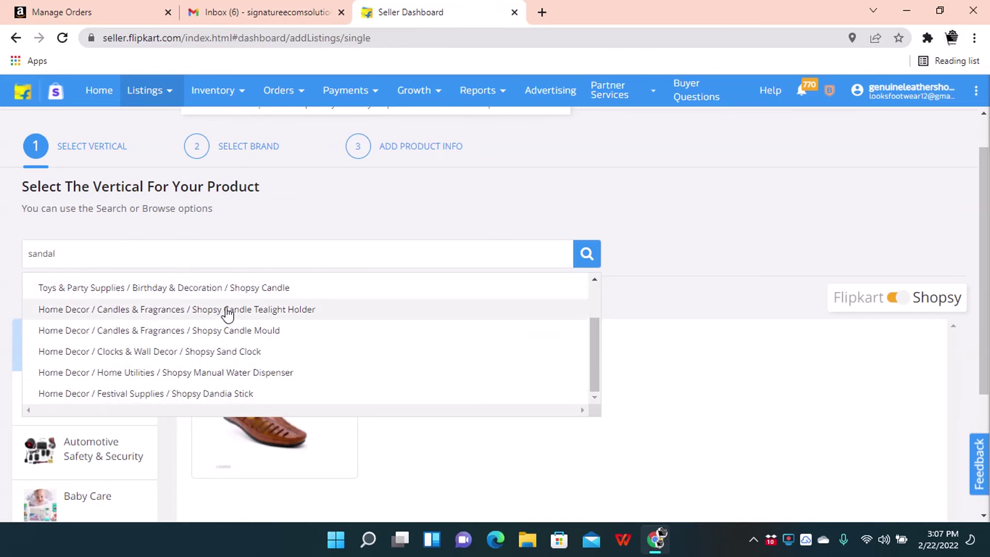
pyautogui.scroll(1, 225, 313)
pyautogui.scroll(1, 225, 311)
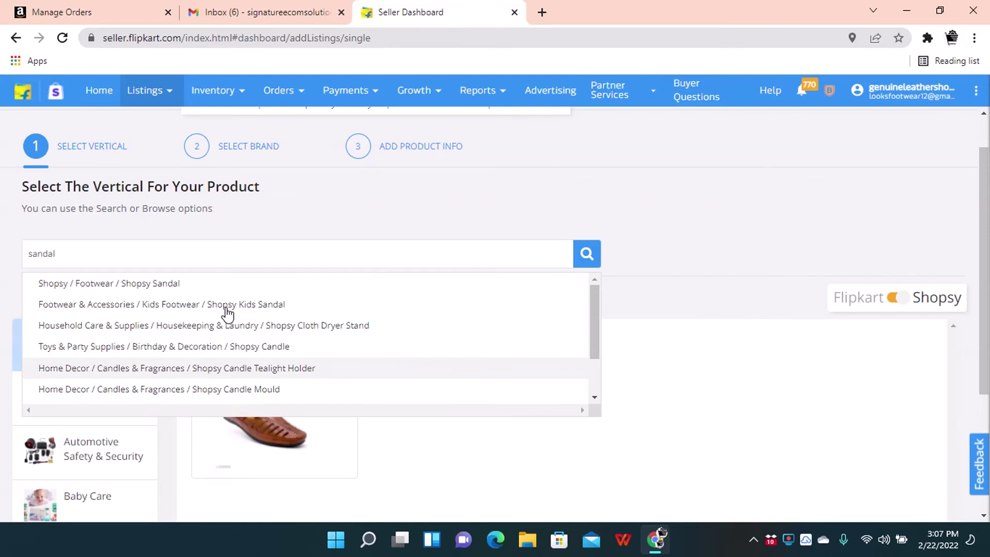
pyautogui.click(165, 284)
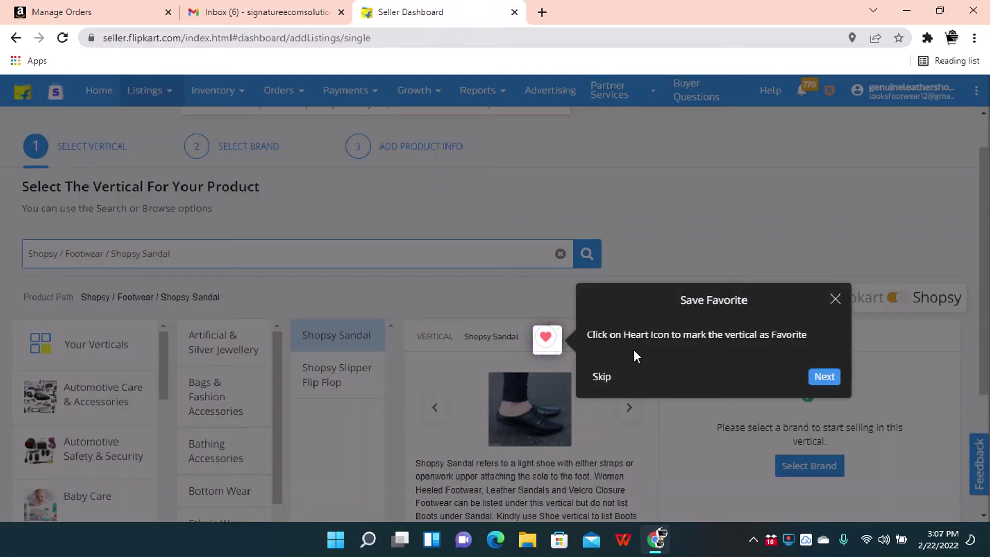
# Step: Dismiss the Save Favorite tip and examine the Shopsy Sandal vertical's description and sample images
pyautogui.click(835, 299)
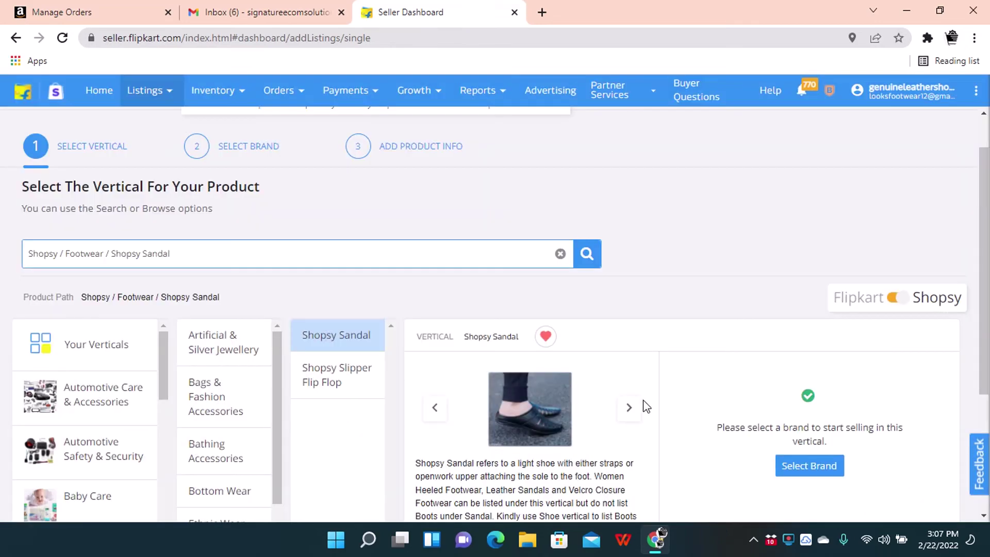
pyautogui.scroll(-3, 646, 407)
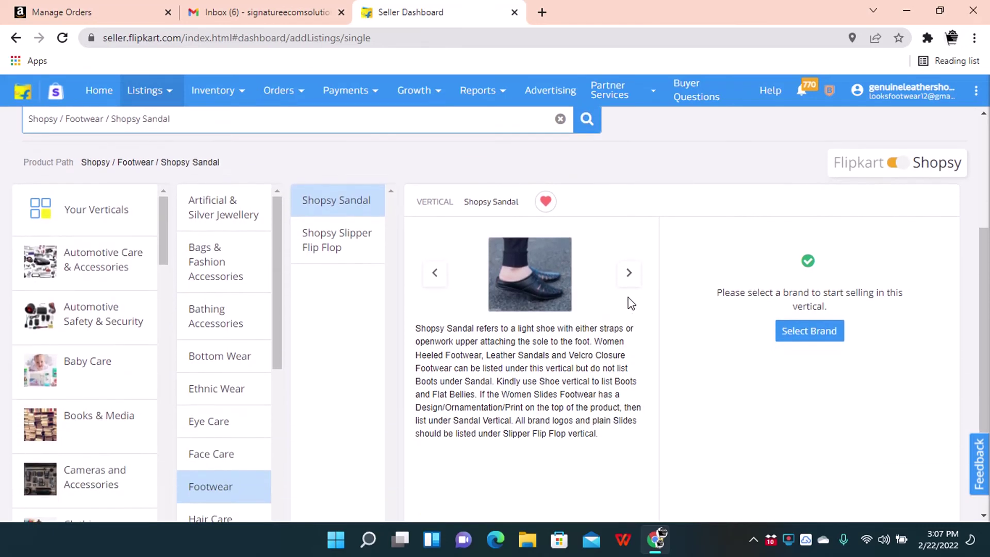
pyautogui.click(629, 273)
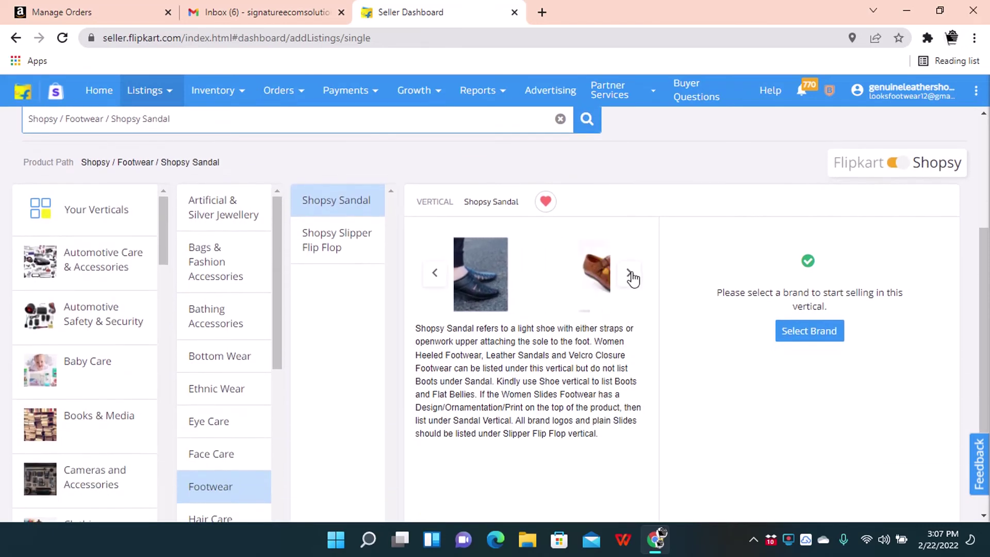
# Step: Go back one sample image for Shopsy Sandal, clear the category search and reload the single listing page
pyautogui.click(438, 283)
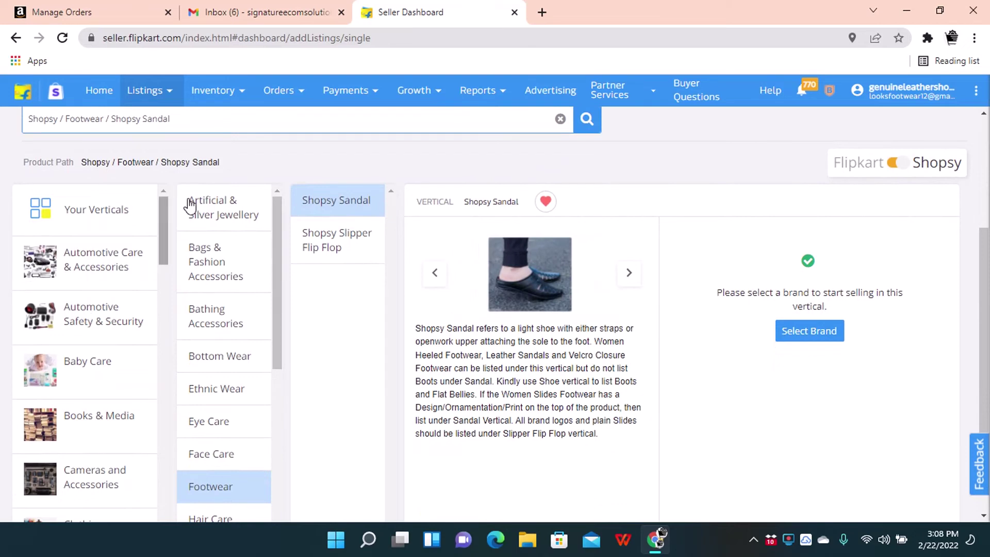
pyautogui.scroll(3, 412, 182)
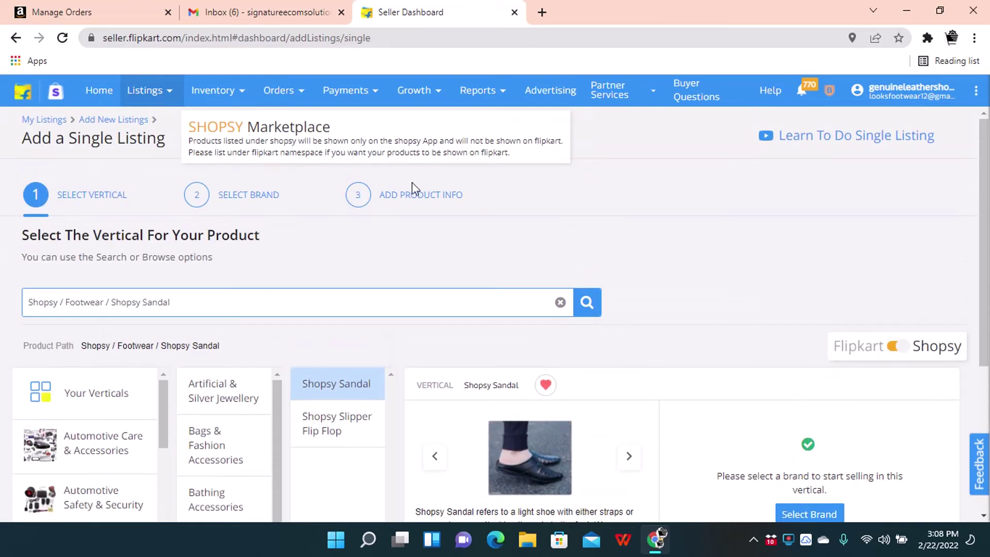
pyautogui.click(560, 302)
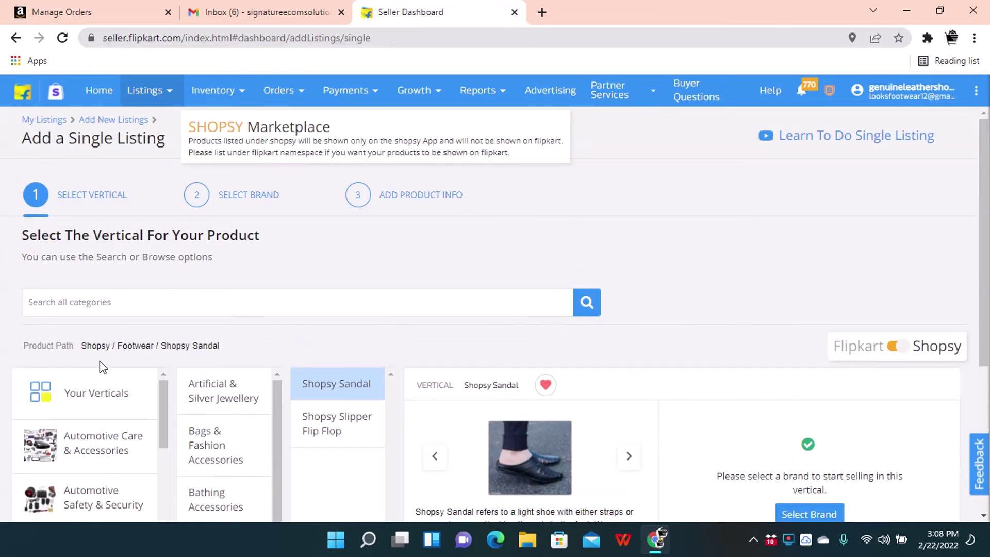
pyautogui.click(59, 38)
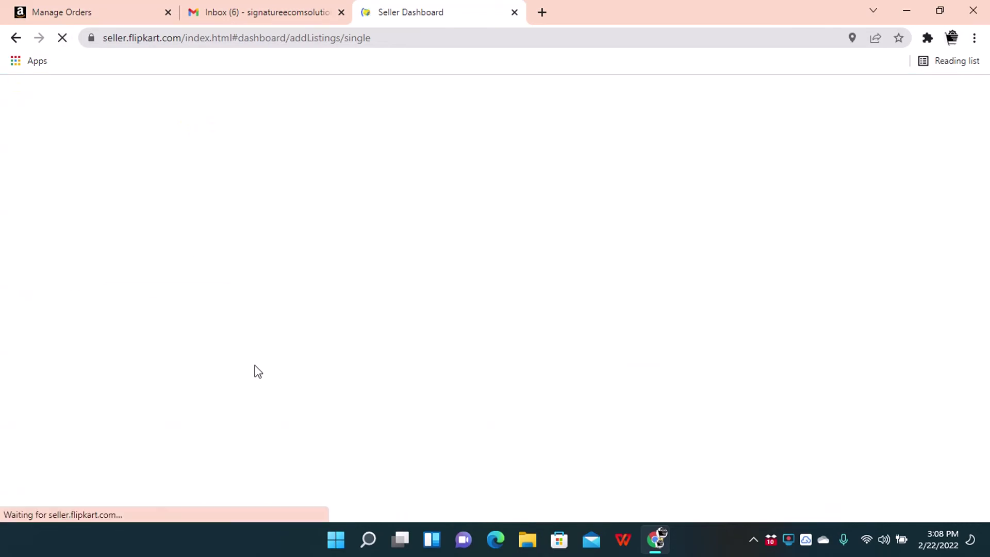
# Step: Browse the categories and choose the vertical Footwear & Accessories / Footwear / Sandal
pyautogui.scroll(-4, 255, 365)
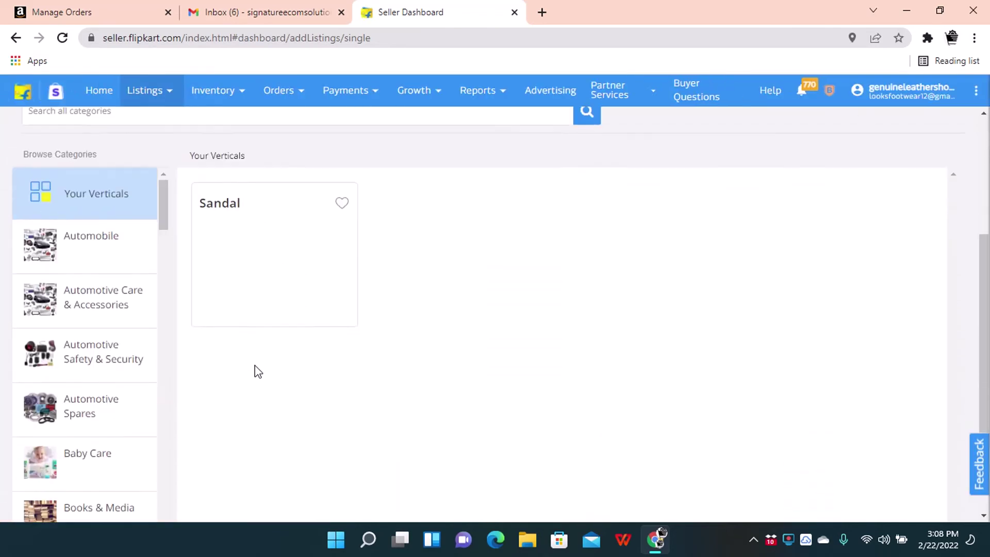
pyautogui.scroll(-8, 88, 370)
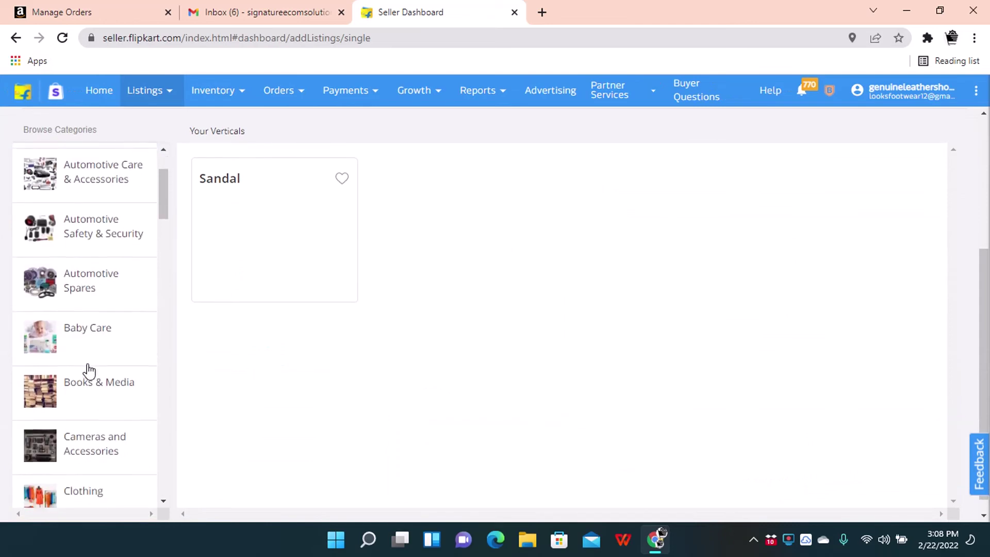
pyautogui.scroll(2, 88, 370)
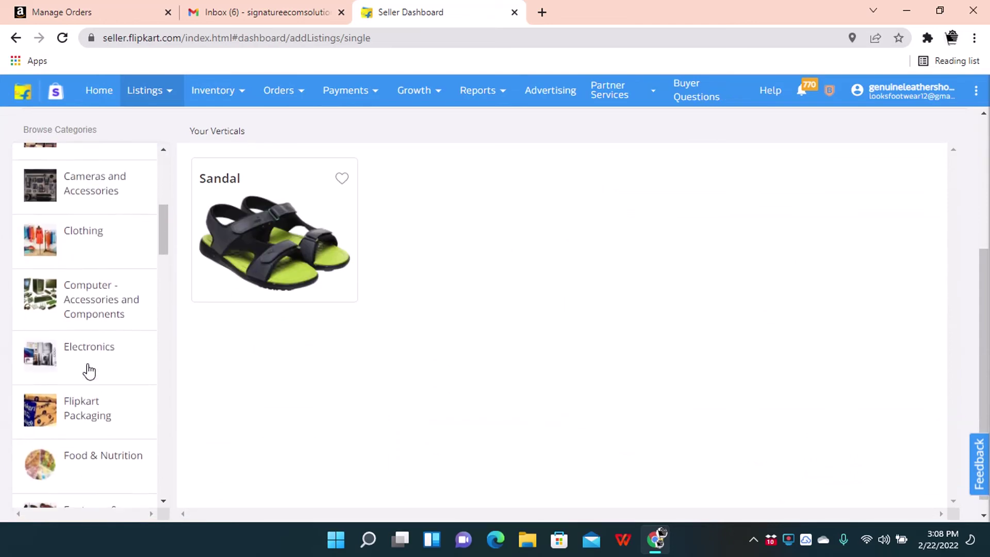
pyautogui.scroll(-4, 88, 370)
pyautogui.scroll(-2, 89, 370)
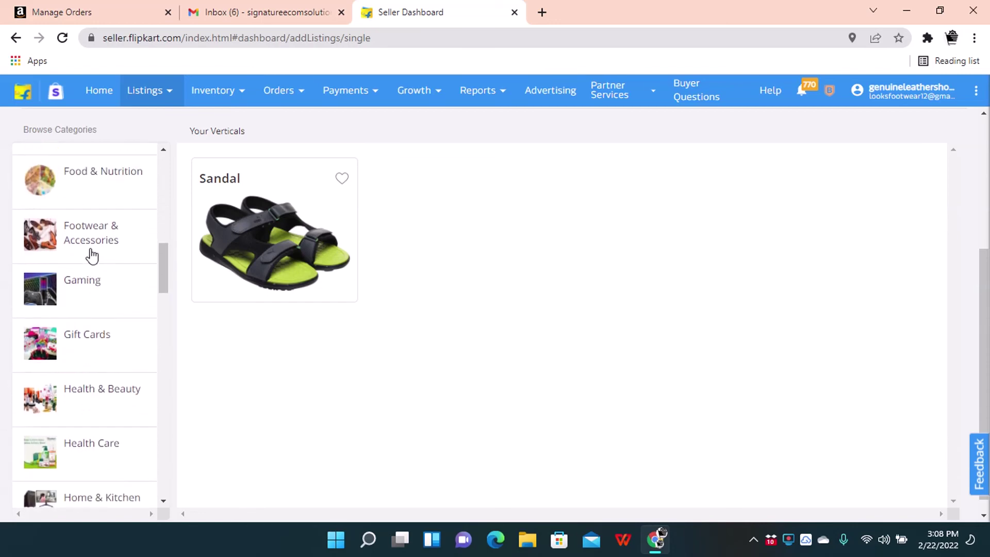
pyautogui.click(90, 233)
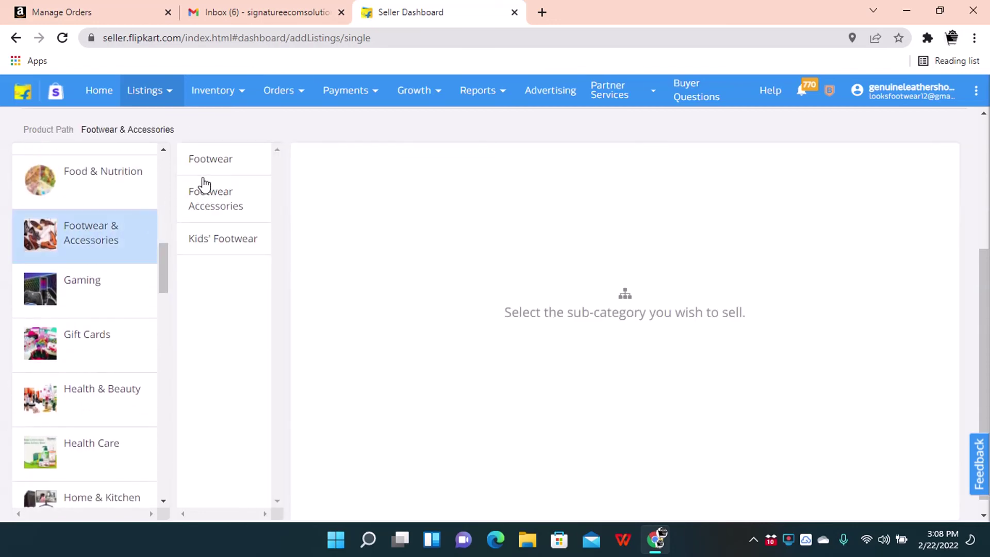
pyautogui.scroll(1, 212, 184)
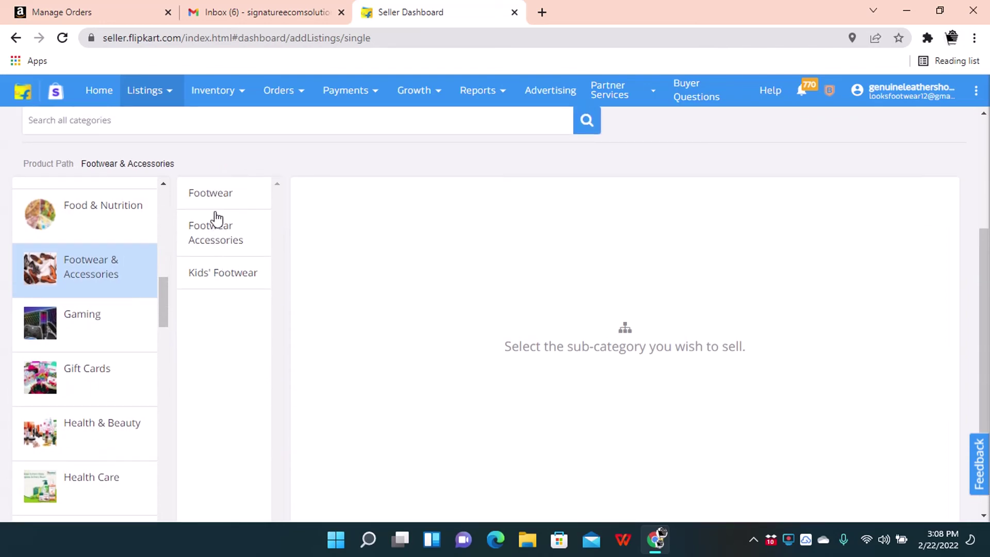
pyautogui.click(213, 196)
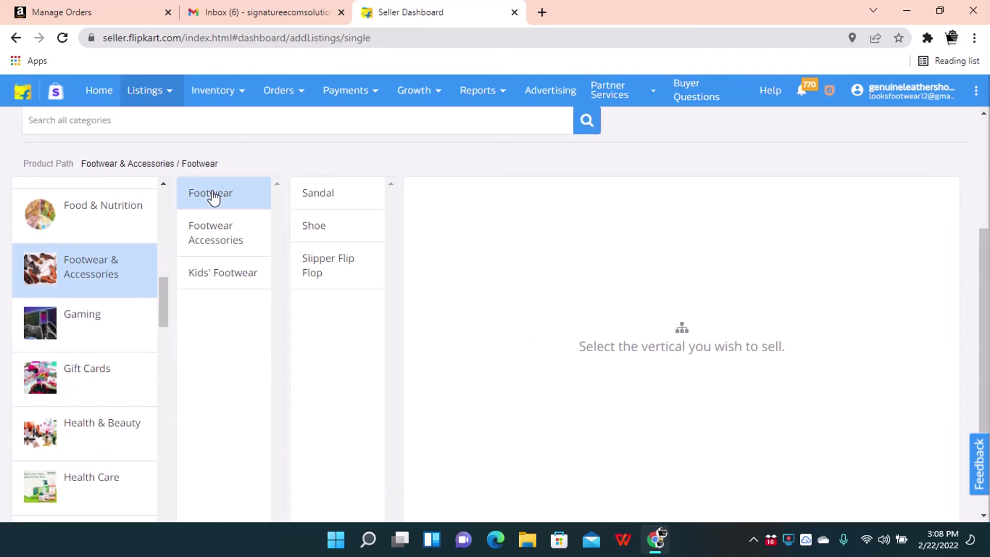
pyautogui.click(328, 196)
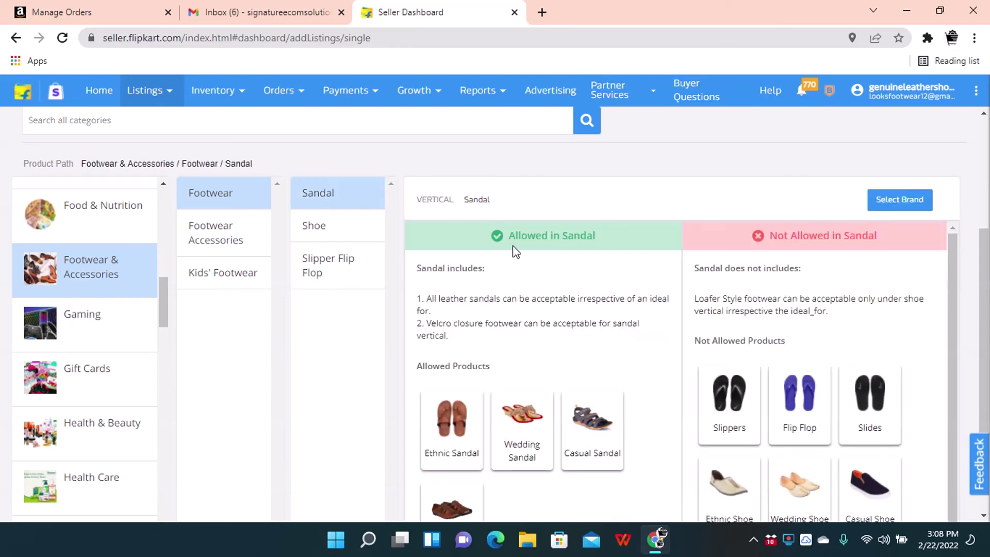
# Step: Review the allowed and not allowed products for the Sandal vertical and proceed to brand selection
pyautogui.scroll(-1, 696, 396)
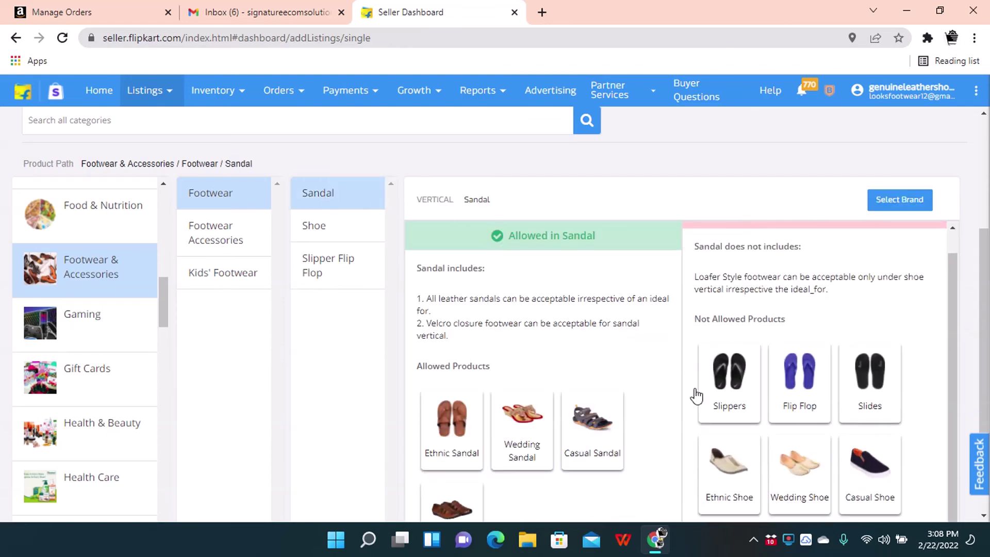
pyautogui.scroll(-1, 600, 458)
pyautogui.scroll(1, 600, 457)
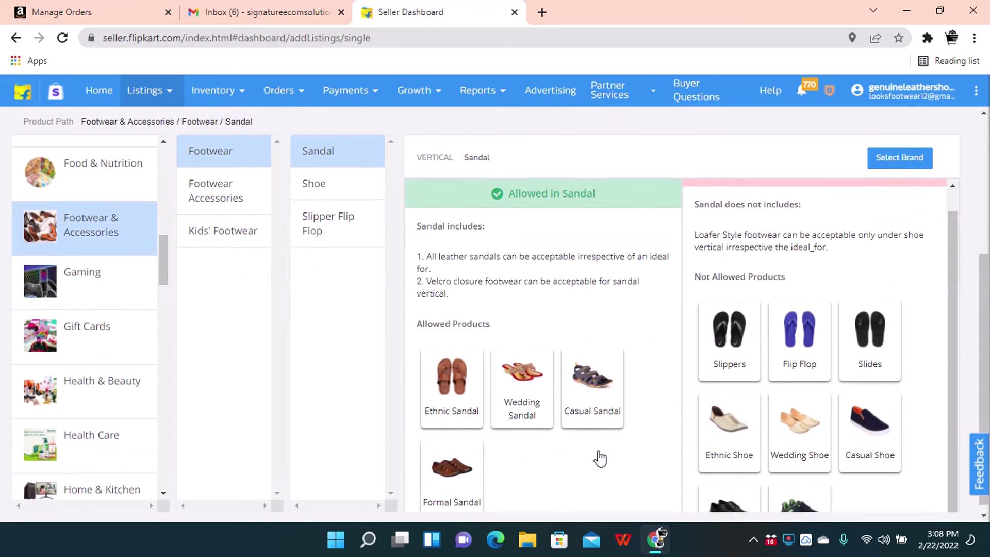
pyautogui.scroll(-1, 599, 458)
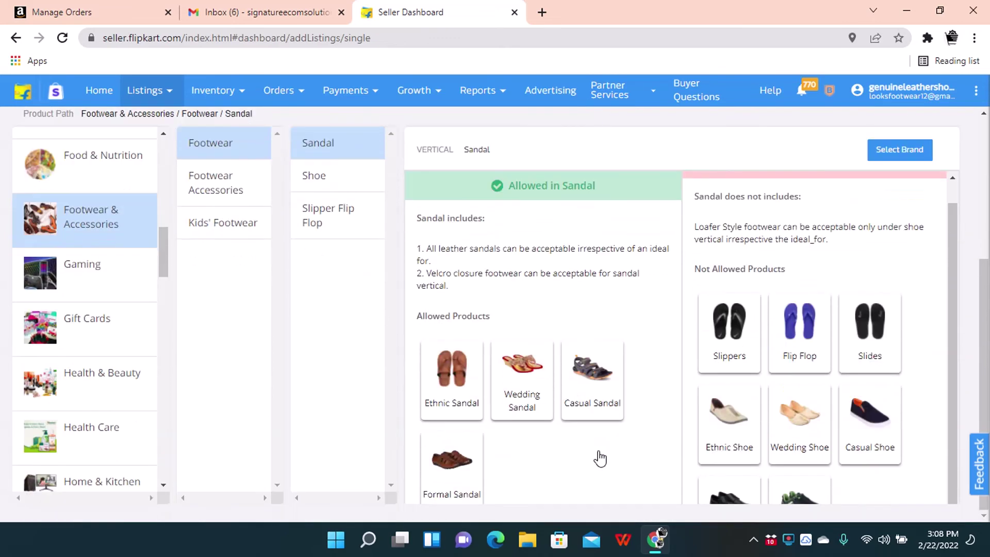
pyautogui.scroll(4, 597, 354)
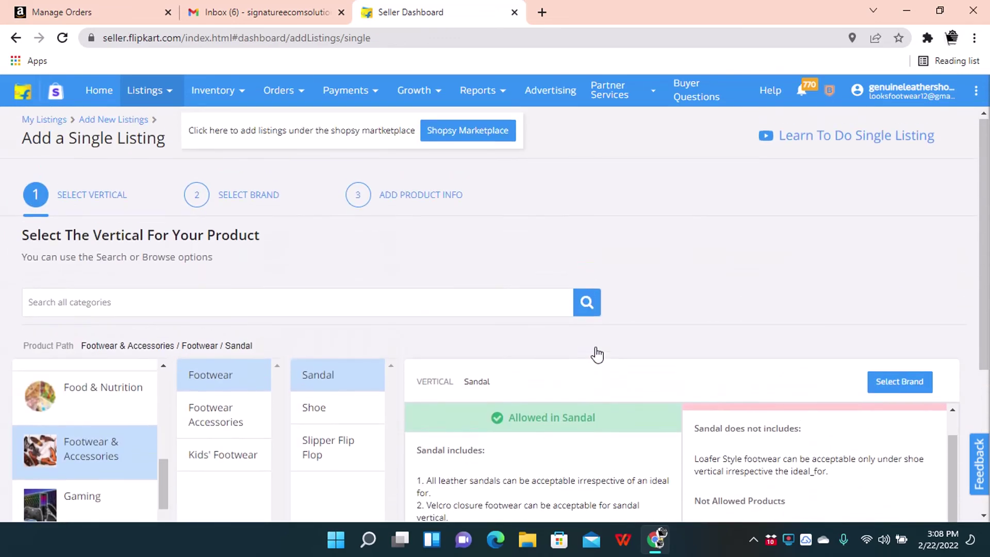
pyautogui.scroll(-1, 747, 378)
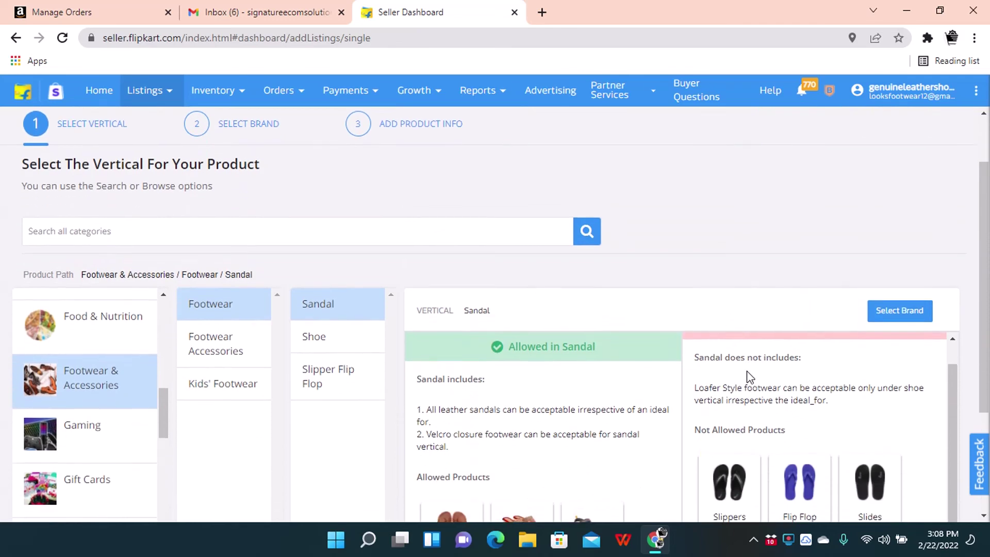
pyautogui.click(914, 316)
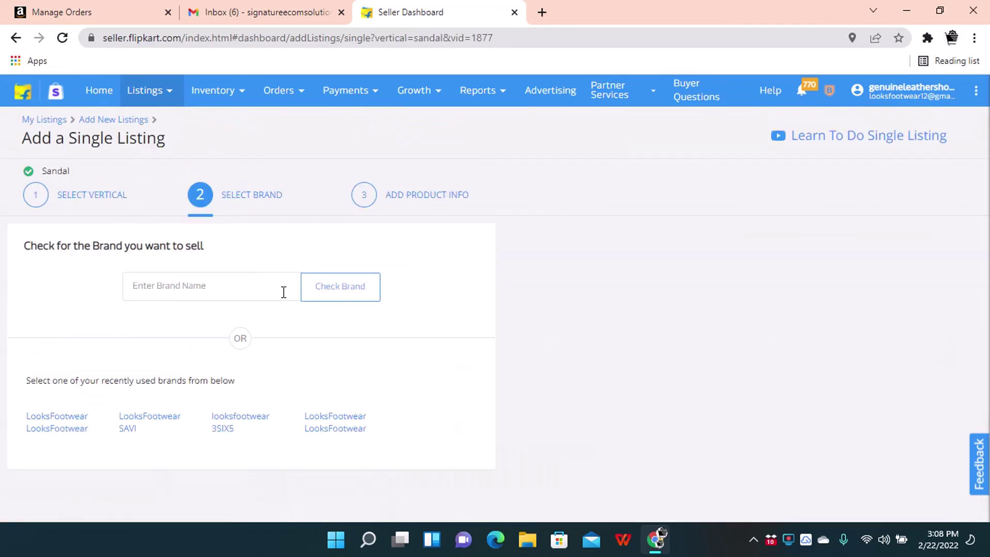
# Step: Check whether the brand "xyzzzz" can be sold in the Sandal vertical and highlight the brand status sentence
pyautogui.click(189, 289)
pyautogui.write('xyzzzz')
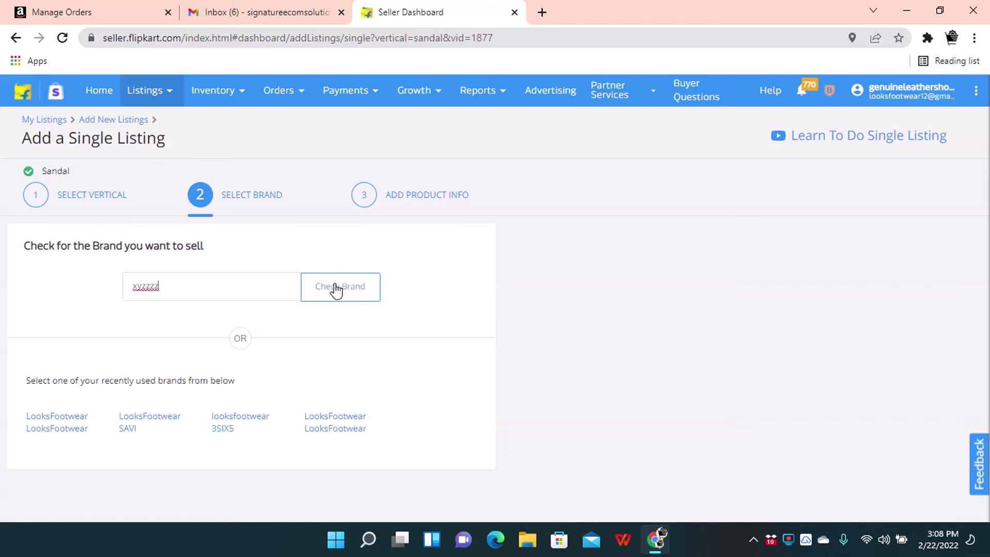
pyautogui.click(336, 290)
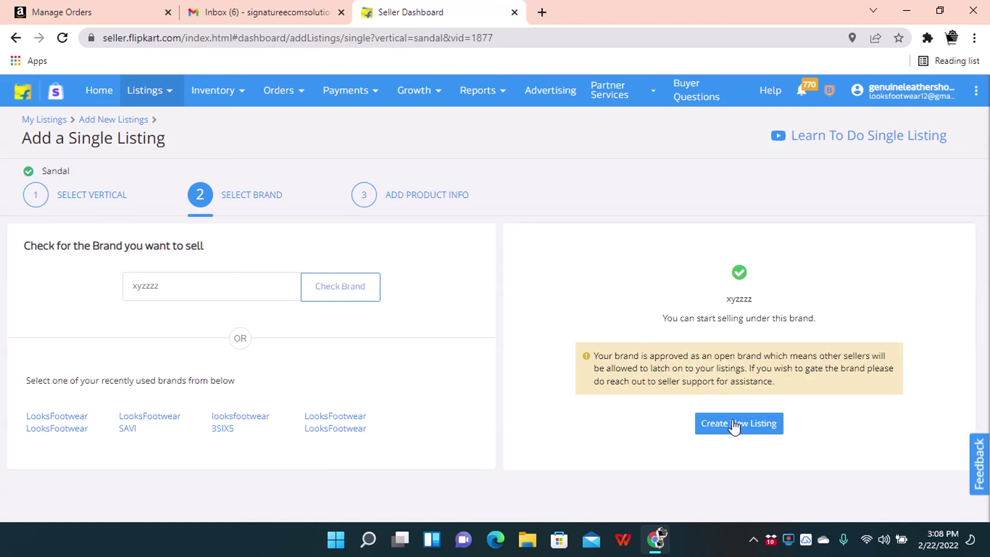
pyautogui.moveTo(663, 318); pyautogui.dragTo(820, 331)
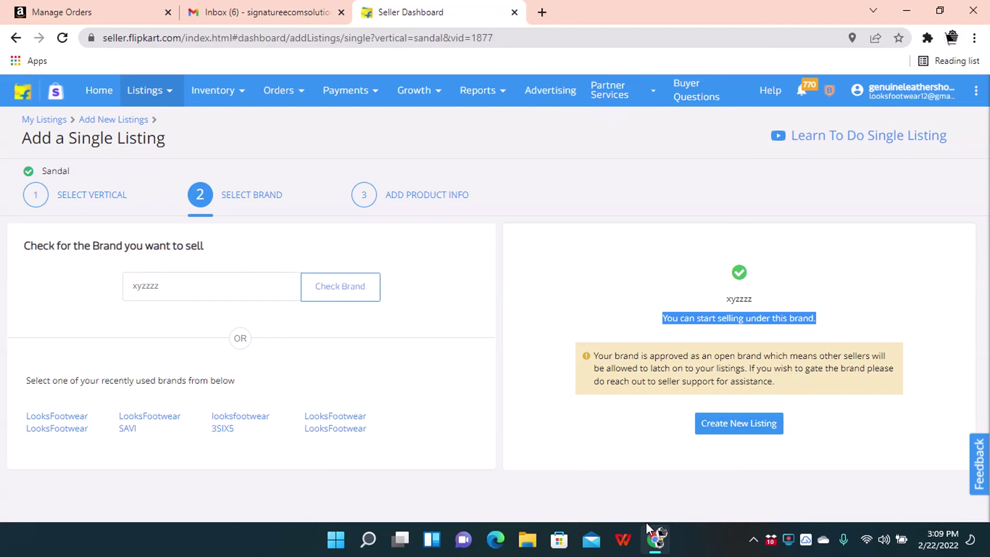
pyautogui.click(788, 539)
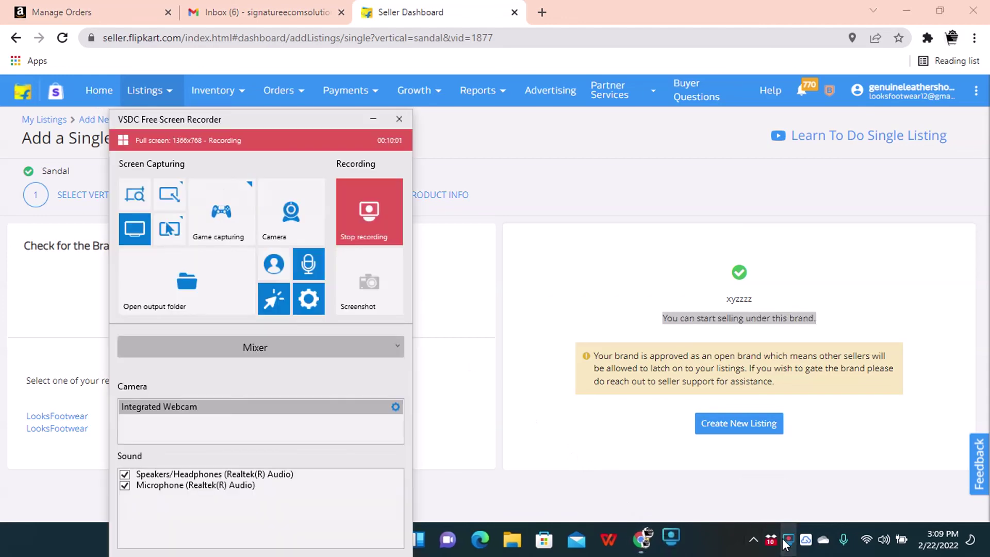